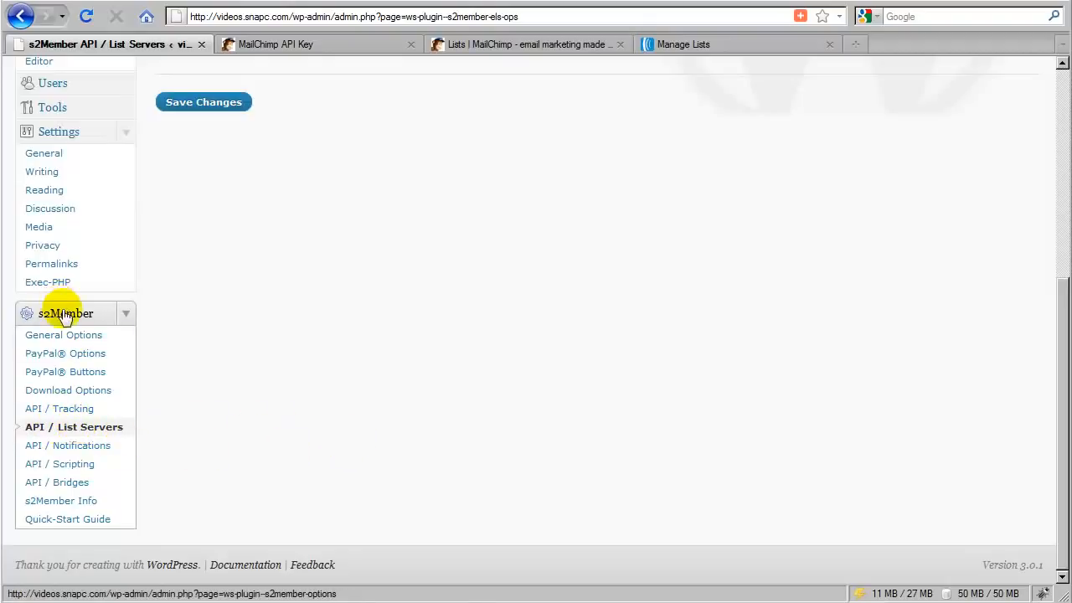
- Expand the MailChimp List Server Integration section and review its API key and list ID fields
scroll(430, 375, up, 5)
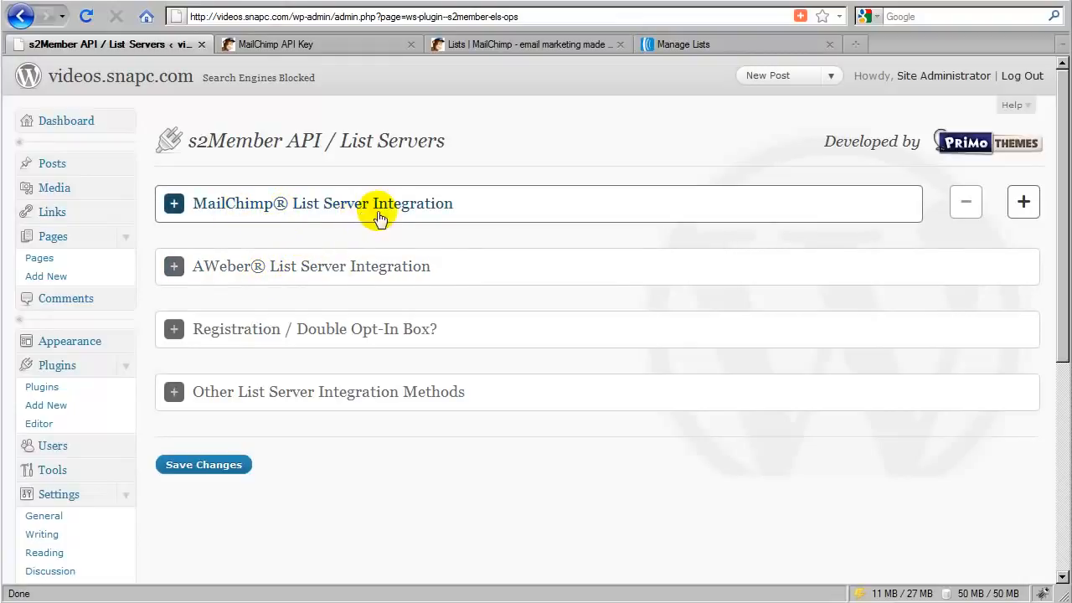
click(622, 214)
scroll(561, 252, down, 2)
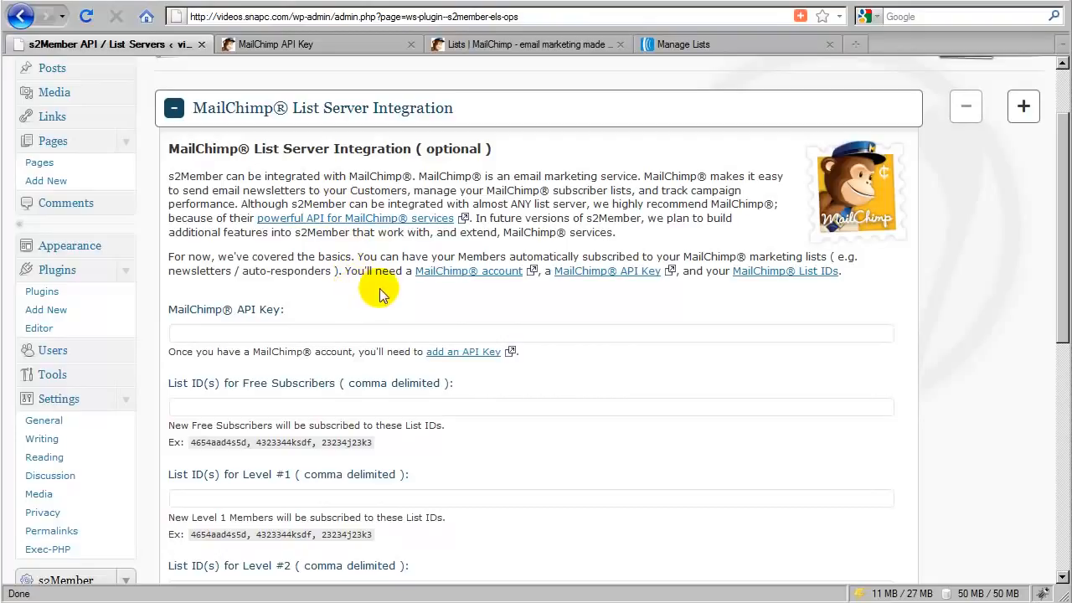
scroll(352, 291, down, 2)
scroll(352, 292, down, 2)
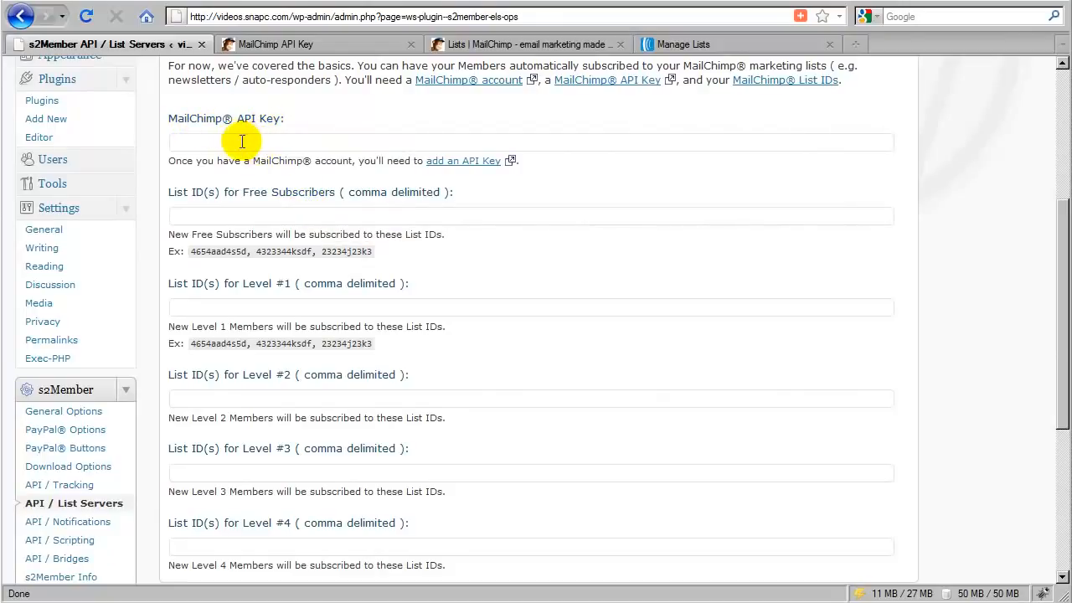
scroll(362, 250, up, 3)
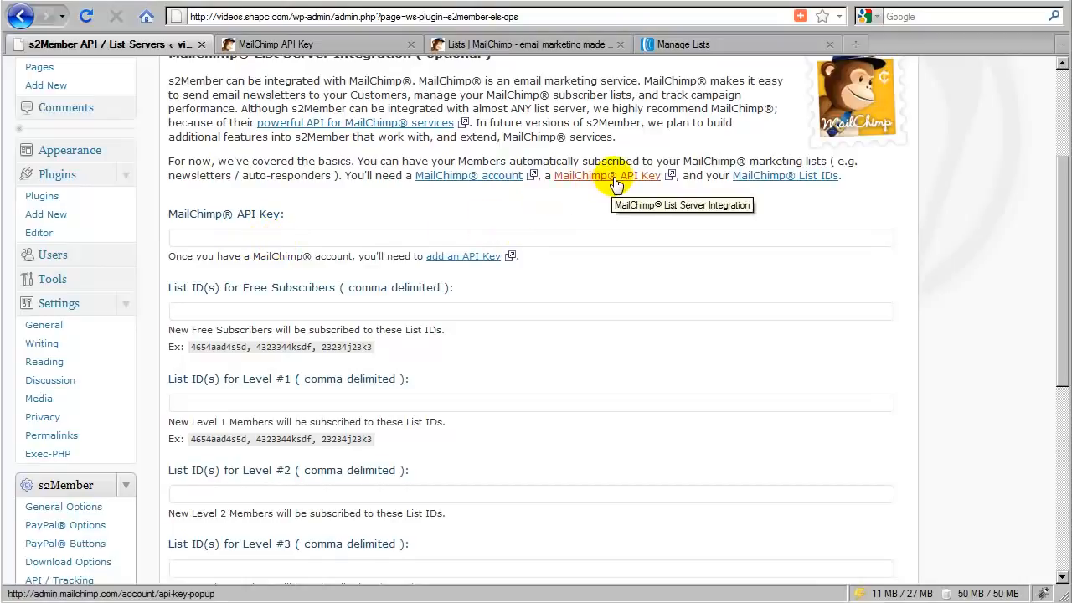
- Copy the API key from the MailChimp API Key page and paste it into s2Member's MailChimp API Key field
click(340, 49)
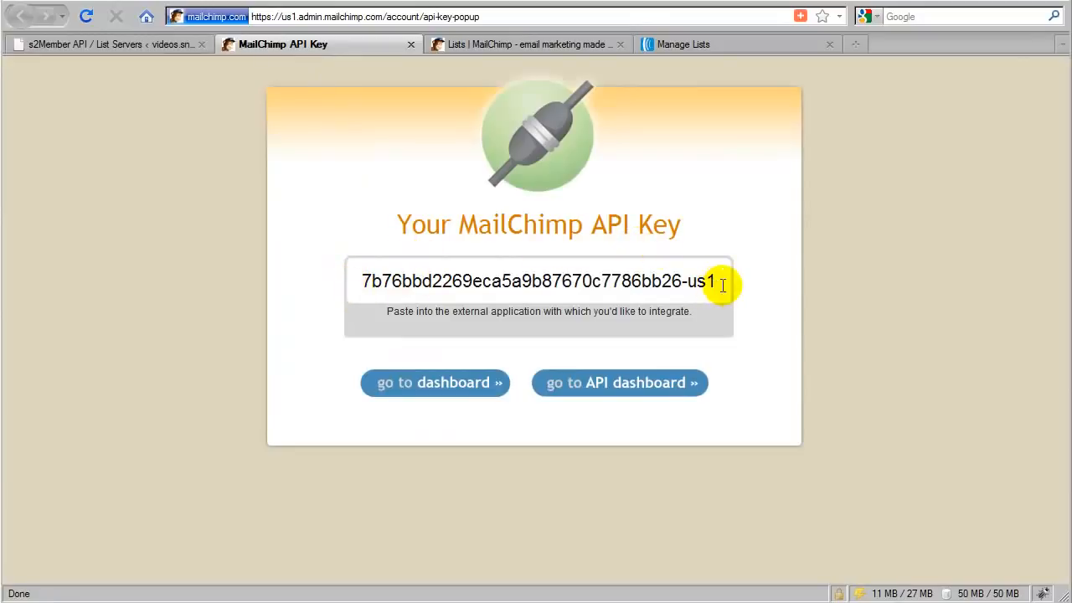
drag(715, 283, 363, 281)
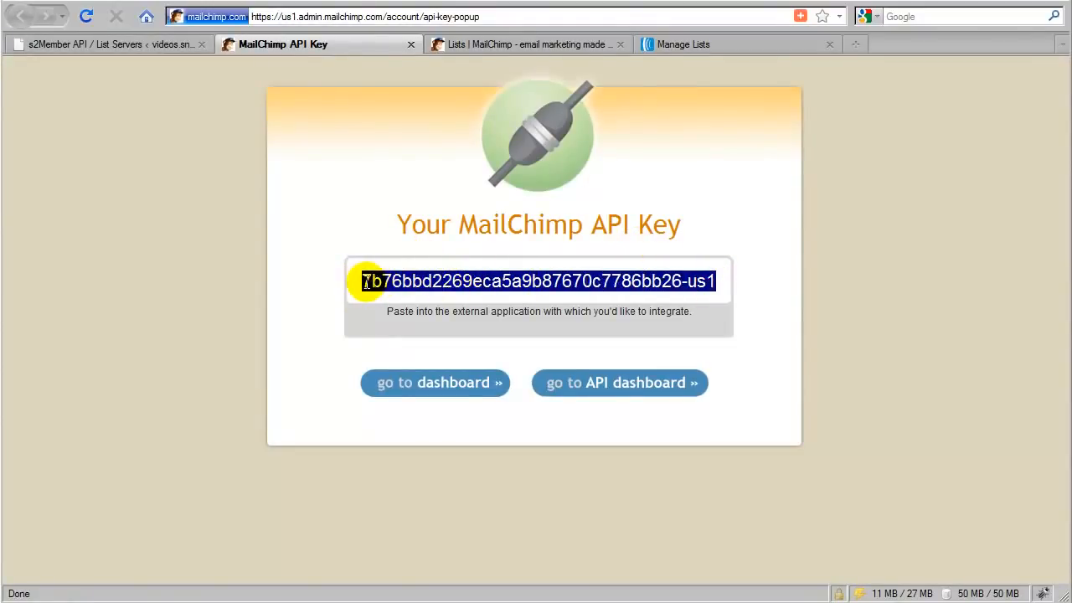
right_click(373, 282)
click(402, 345)
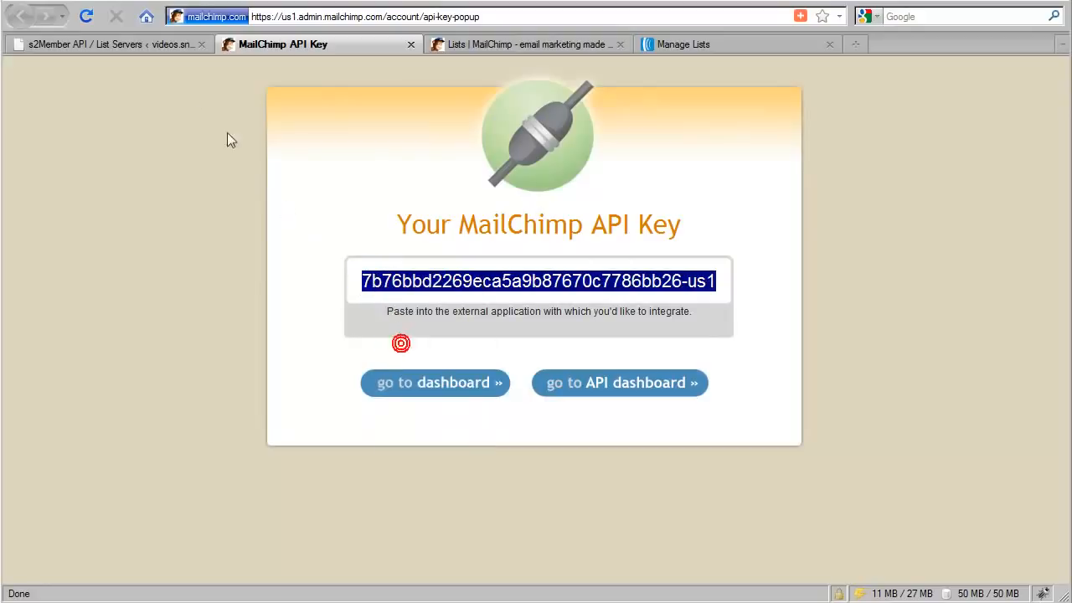
click(176, 46)
right_click(221, 237)
click(253, 314)
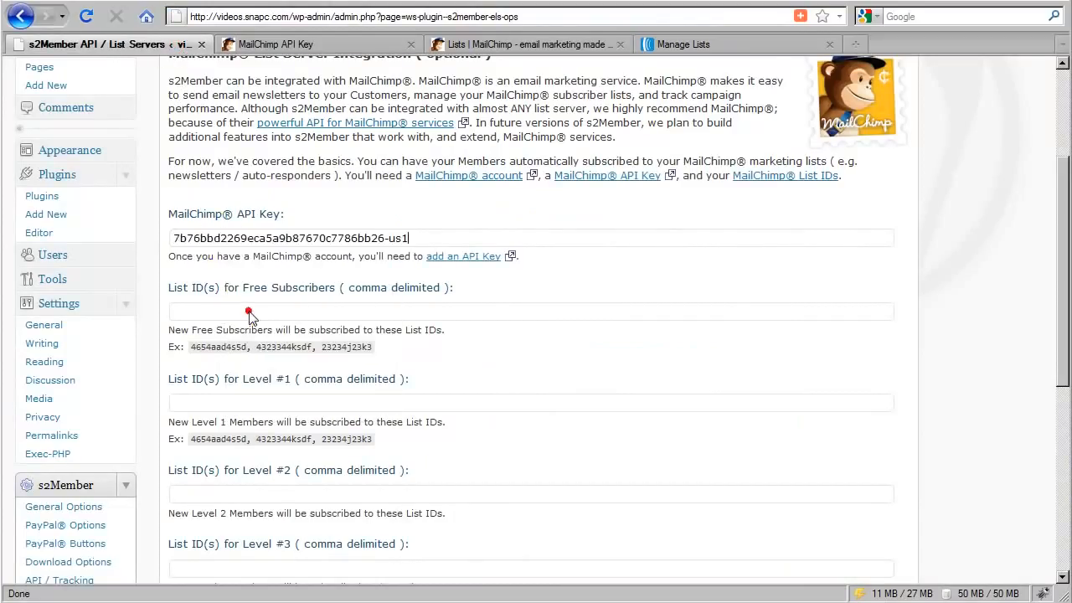
click(315, 270)
- Open the list settings and unique id page of Example List in MailChimp and copy its unique list ID
scroll(352, 270, down, 2)
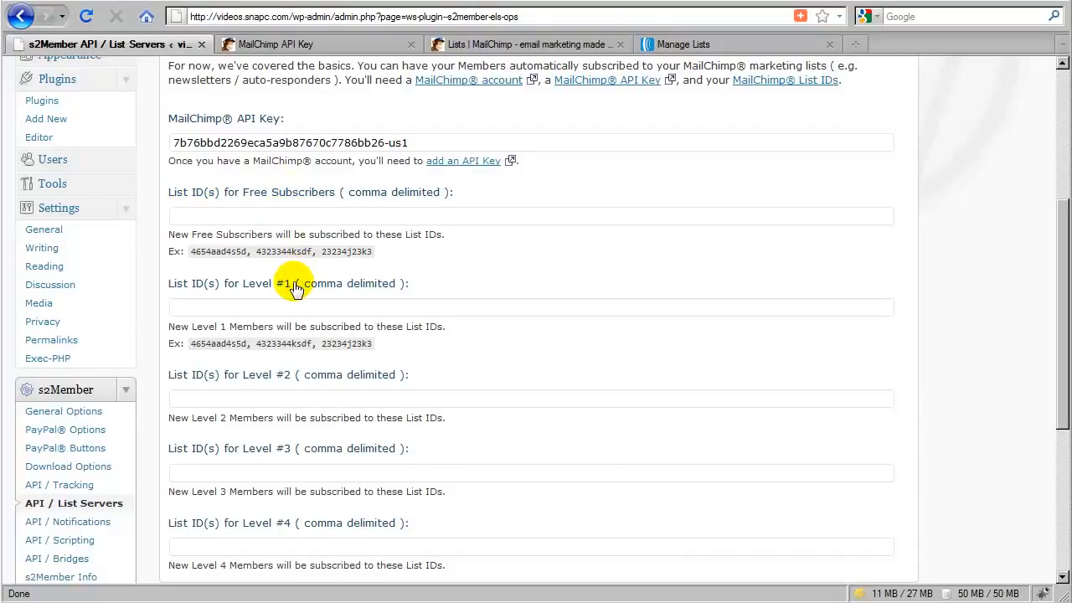
scroll(307, 287, down, 2)
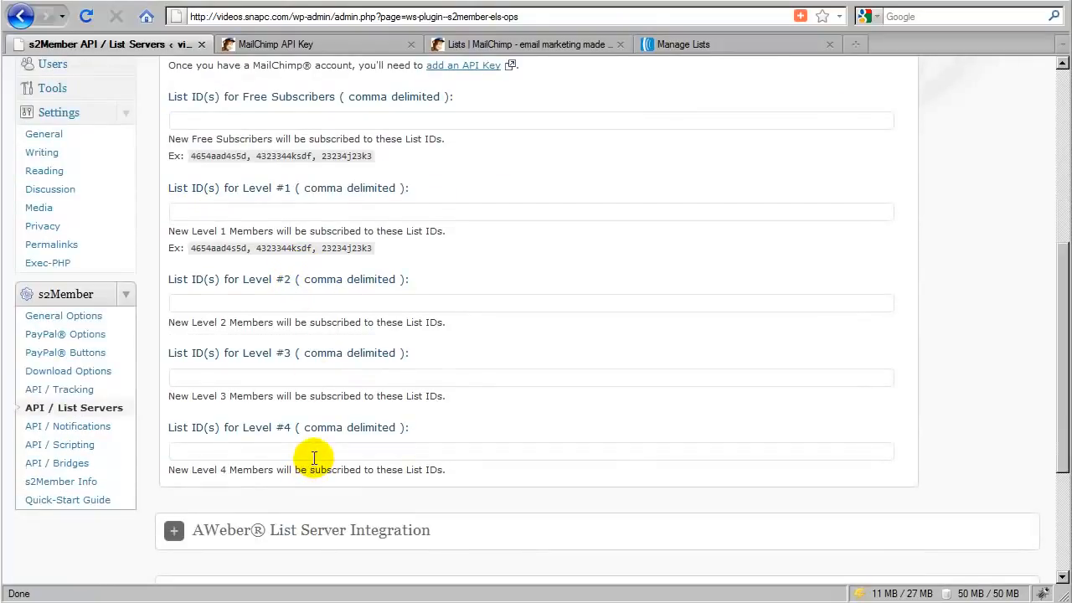
scroll(314, 458, up, 2)
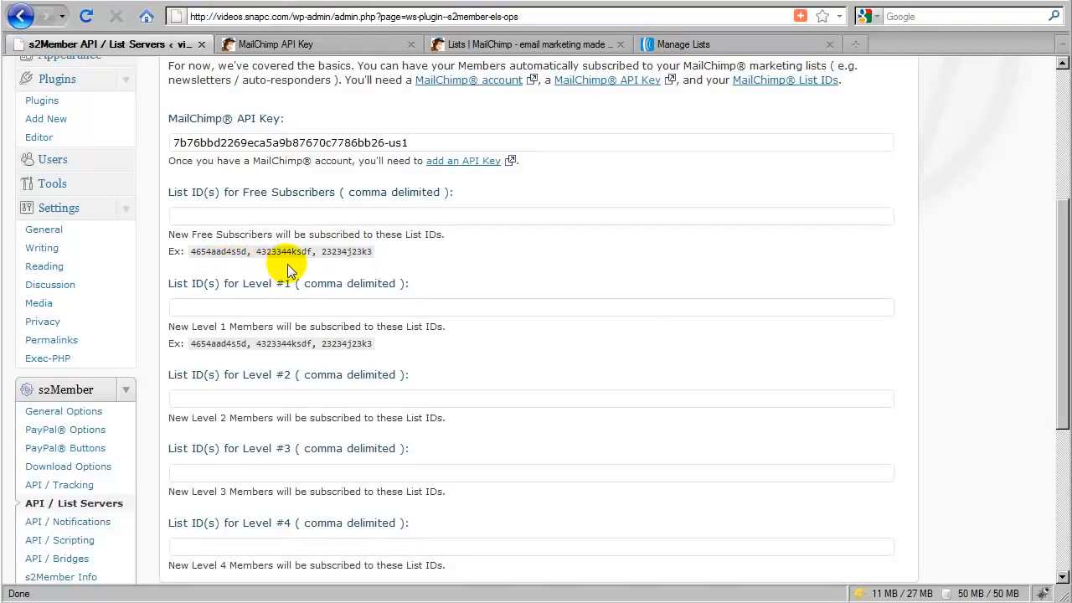
click(496, 49)
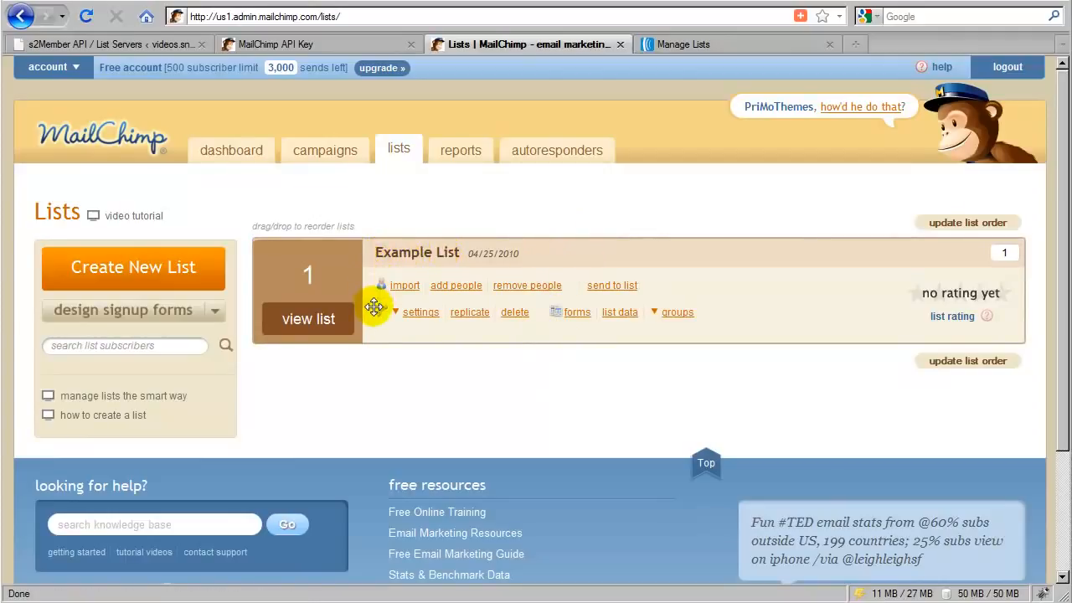
mouse_move(399, 320)
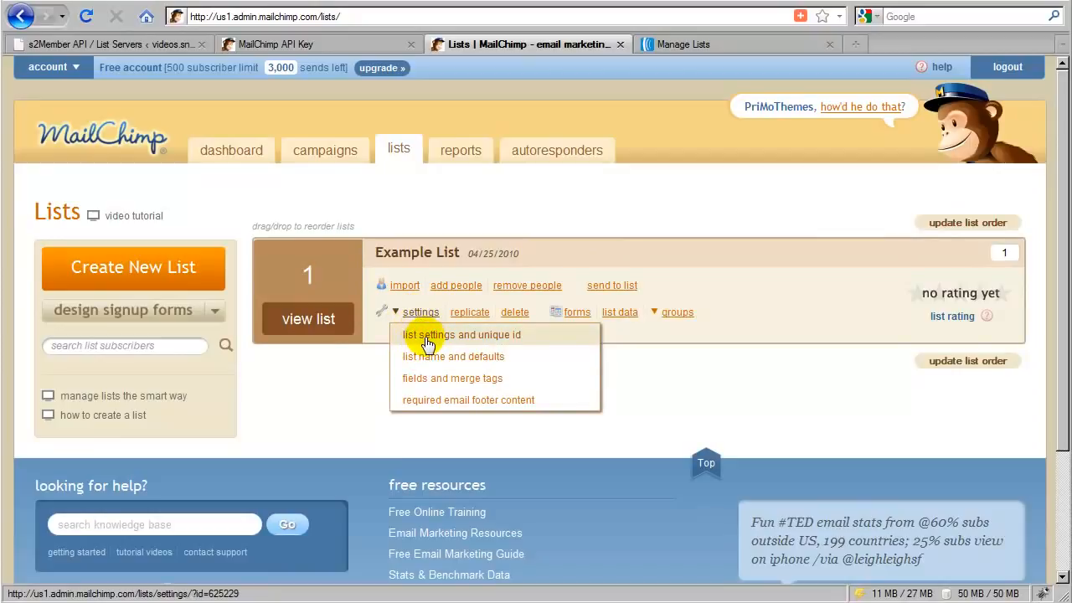
click(492, 339)
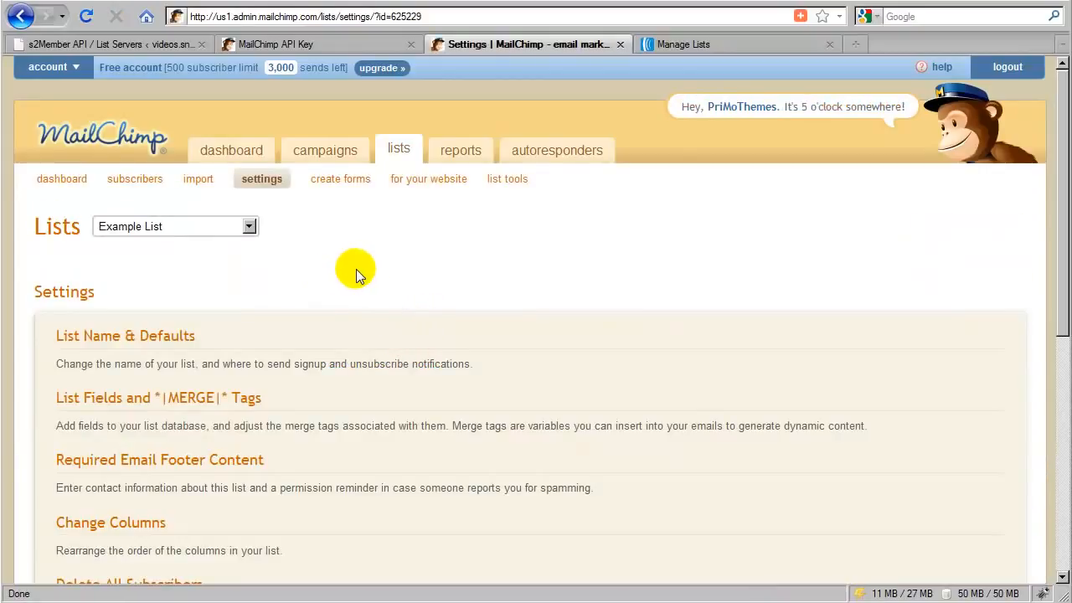
scroll(335, 272, down, 3)
scroll(332, 275, down, 1)
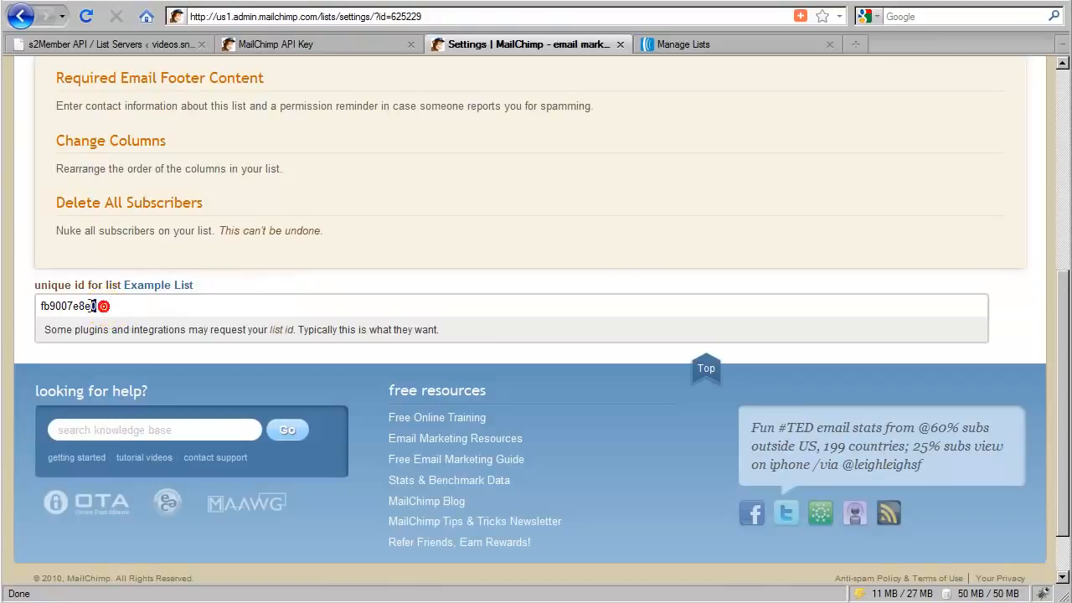
drag(104, 306, 38, 307)
right_click(51, 306)
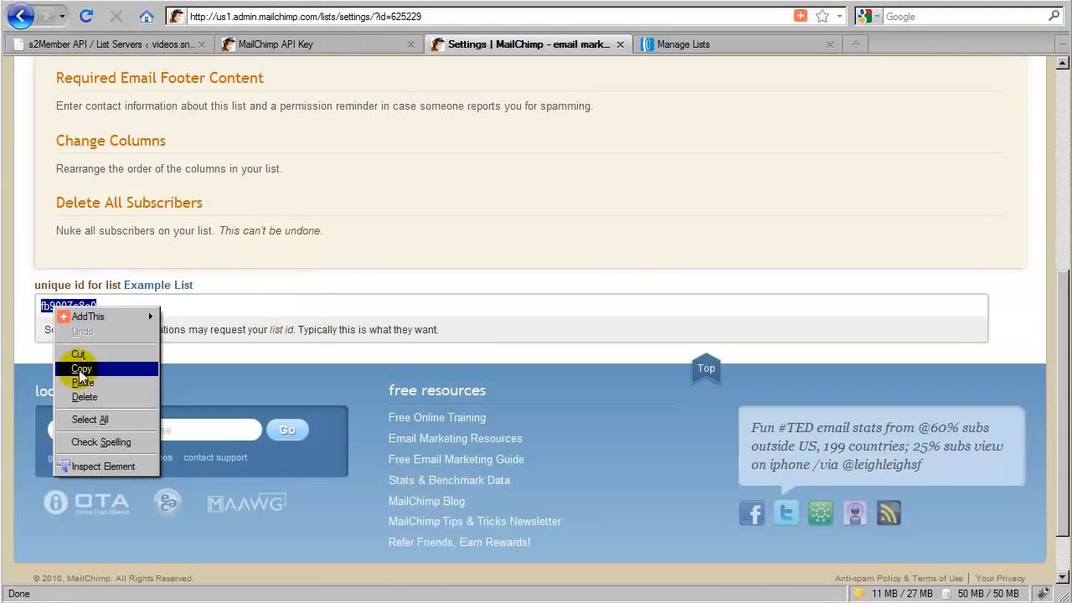
click(83, 373)
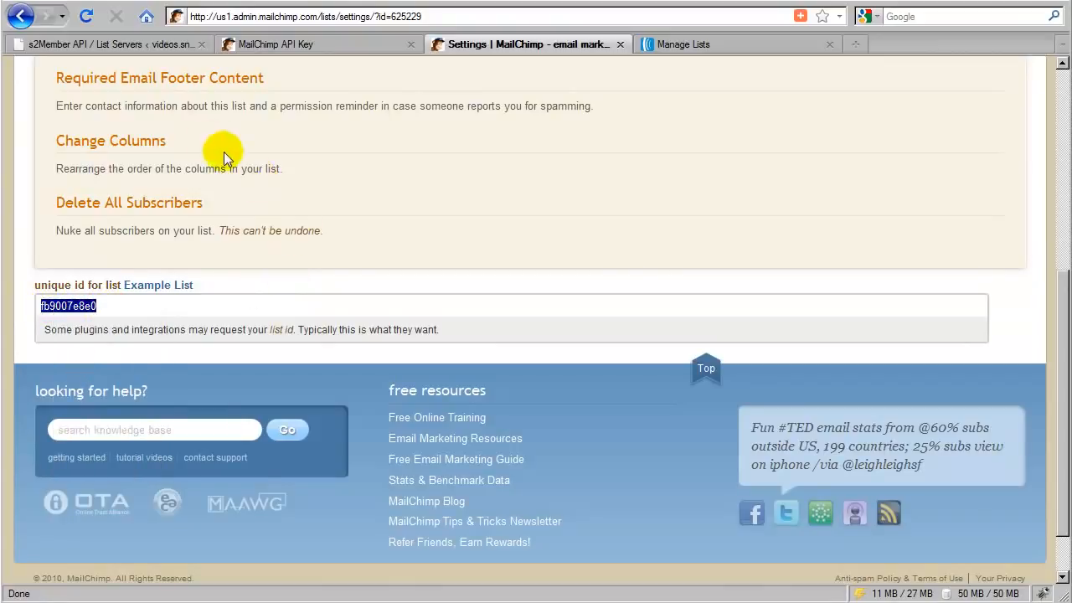
- Paste the list ID fb9007e8e0 into s2Member's list ID fields for Free Subscribers and Level #1
click(160, 48)
click(230, 216)
right_click(231, 214)
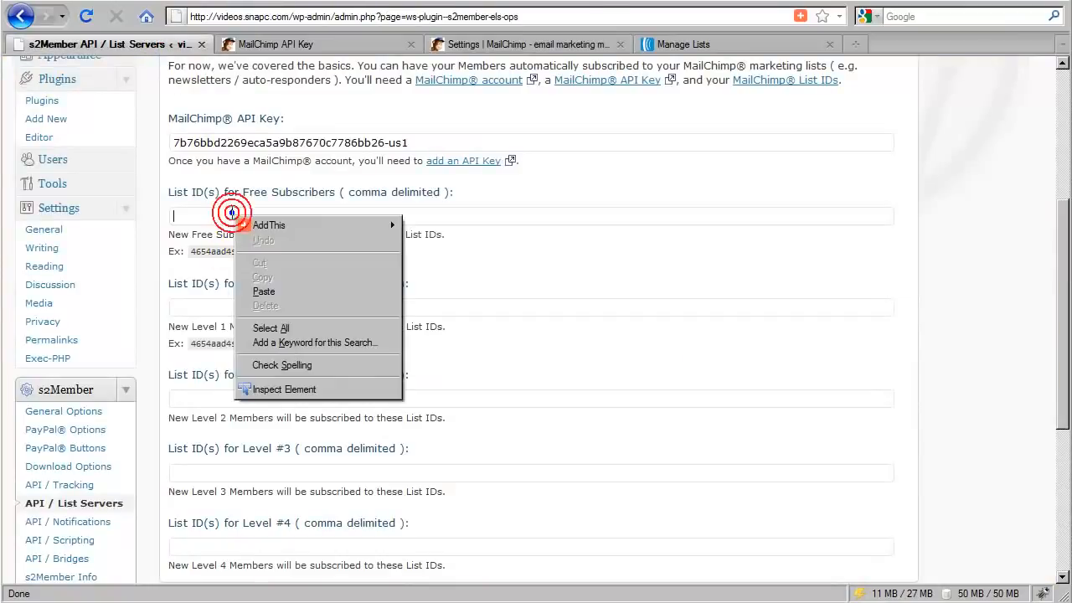
click(264, 295)
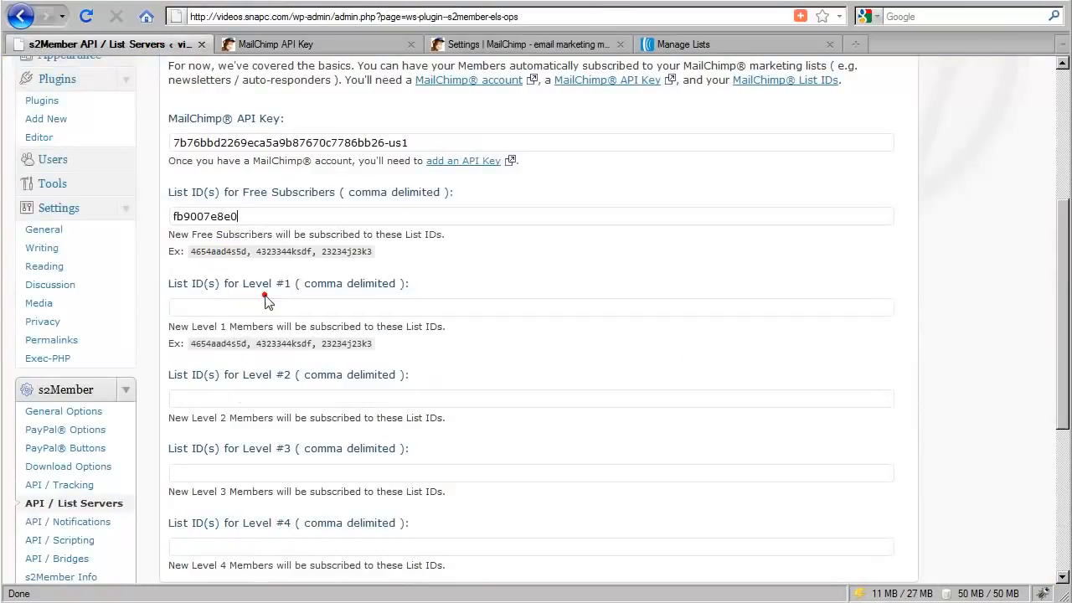
click(216, 305)
right_click(216, 307)
click(245, 389)
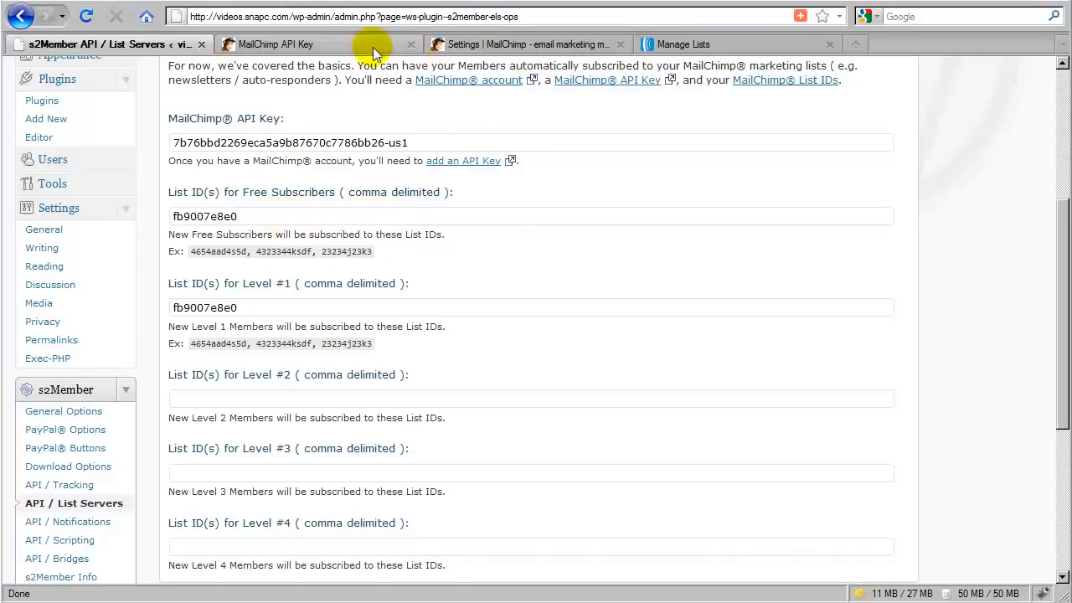
- Review the MailChimp API key page and Example List settings, and check them against the filled-in s2Member MailChimp fields
click(341, 46)
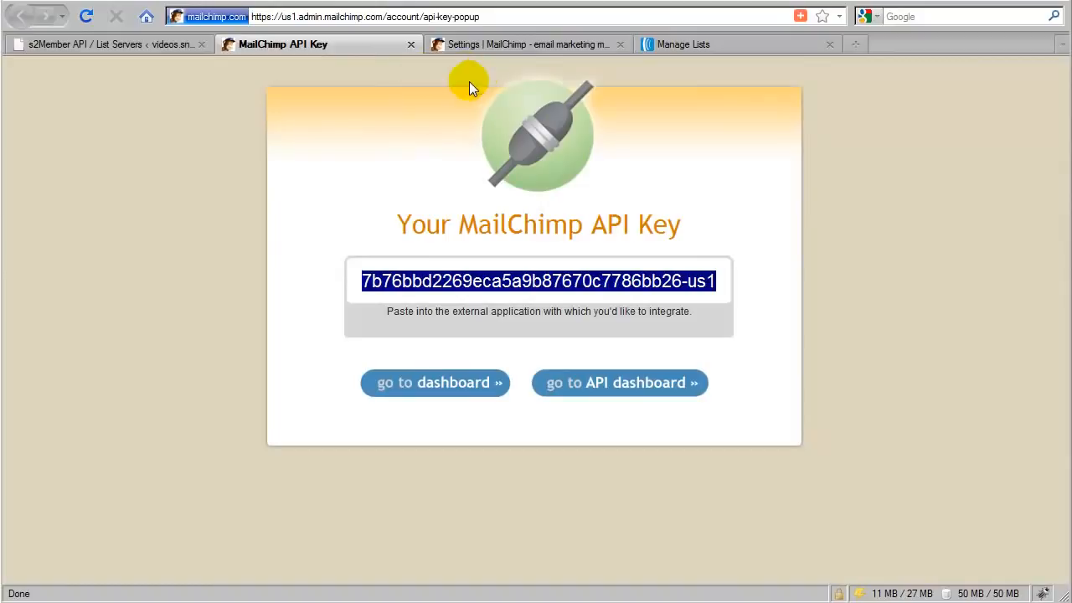
click(468, 45)
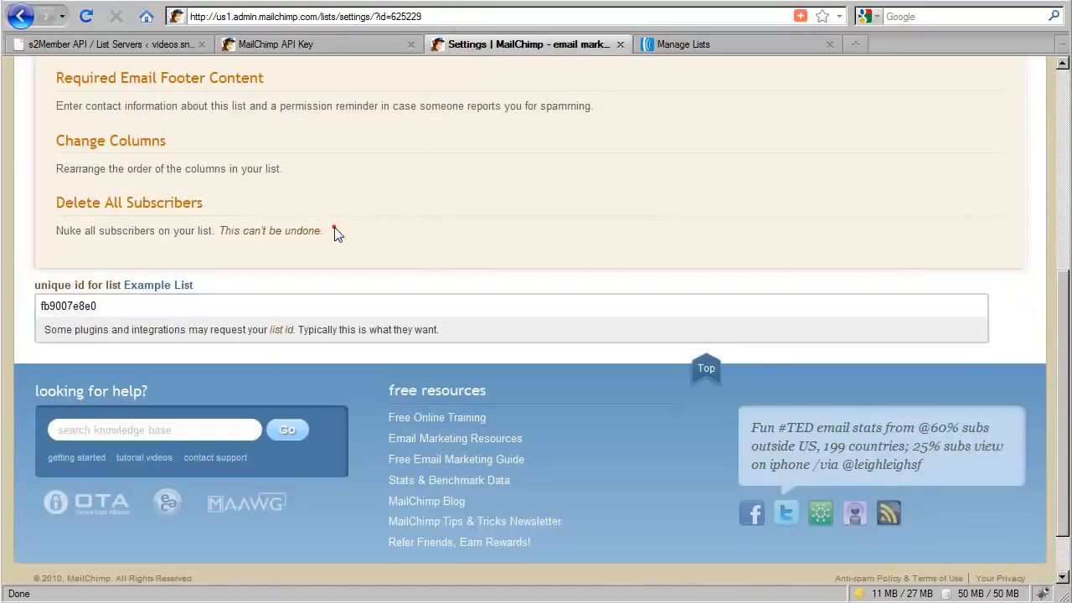
scroll(343, 234, up, 10)
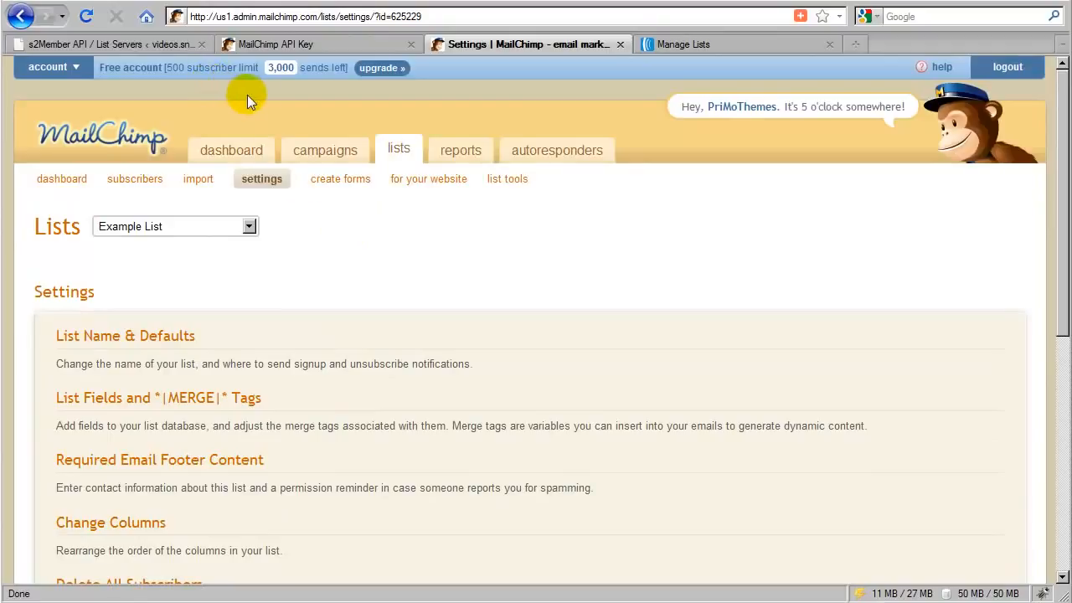
click(180, 46)
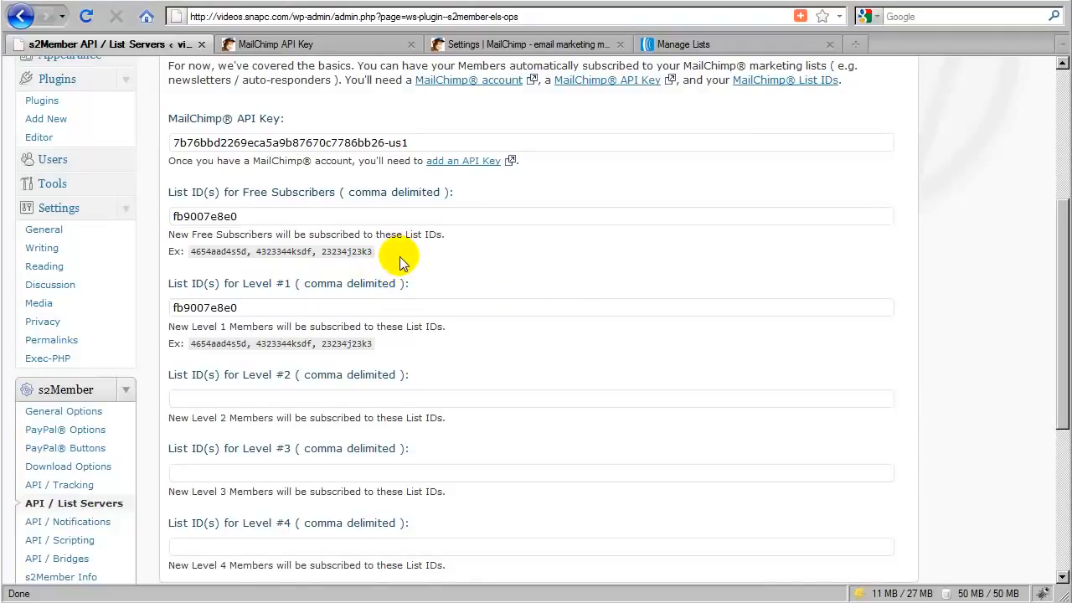
scroll(399, 263, up, 2)
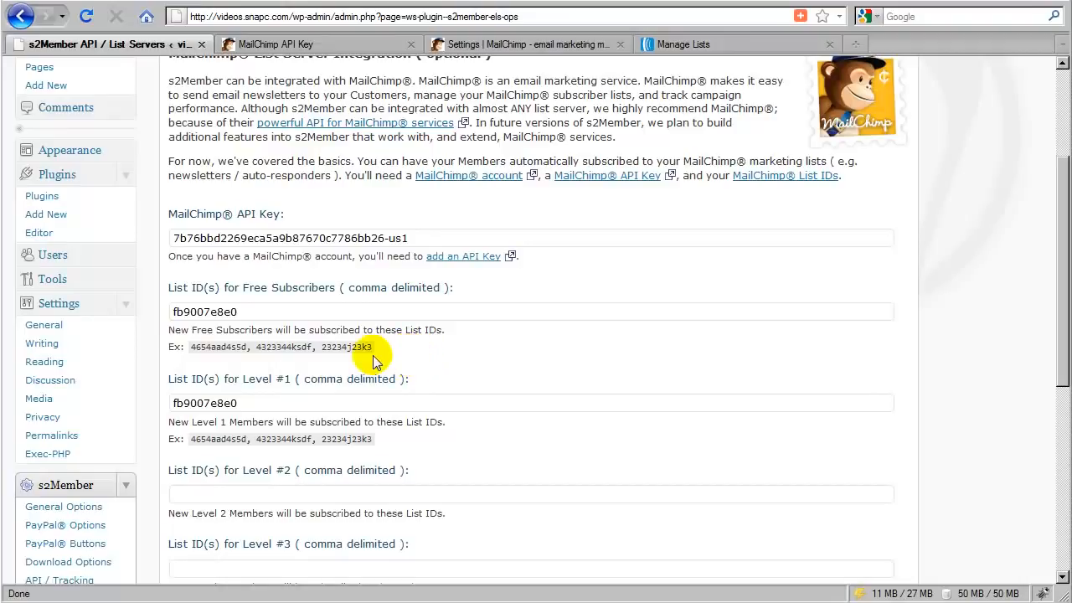
scroll(338, 314, down, 2)
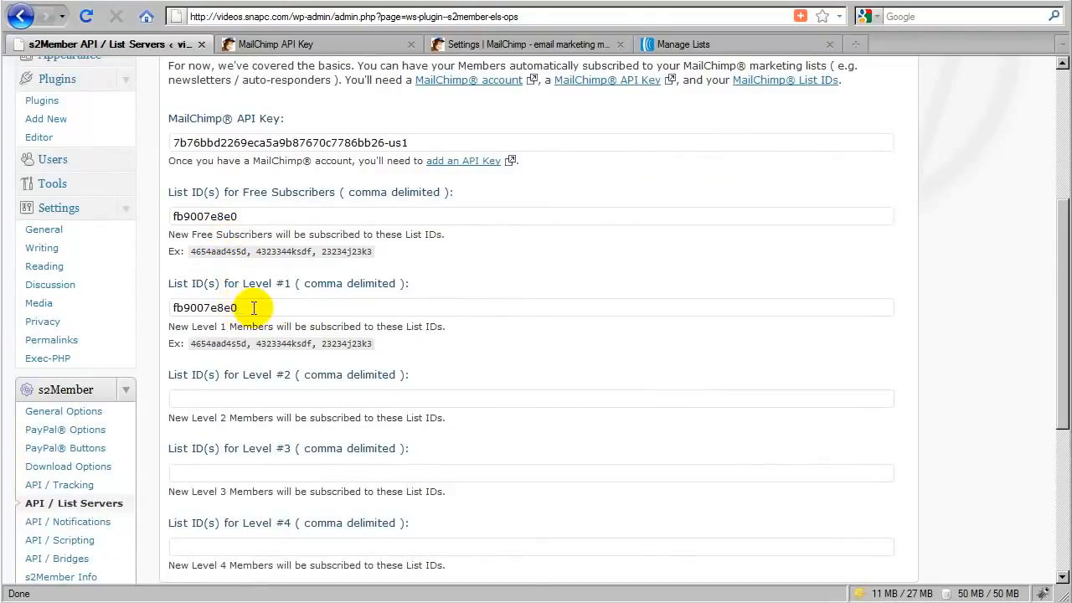
- Collapse the MailChimp section, expand AWeber List Server Integration, and review its instructions and list ID fields
scroll(435, 293, up, 6)
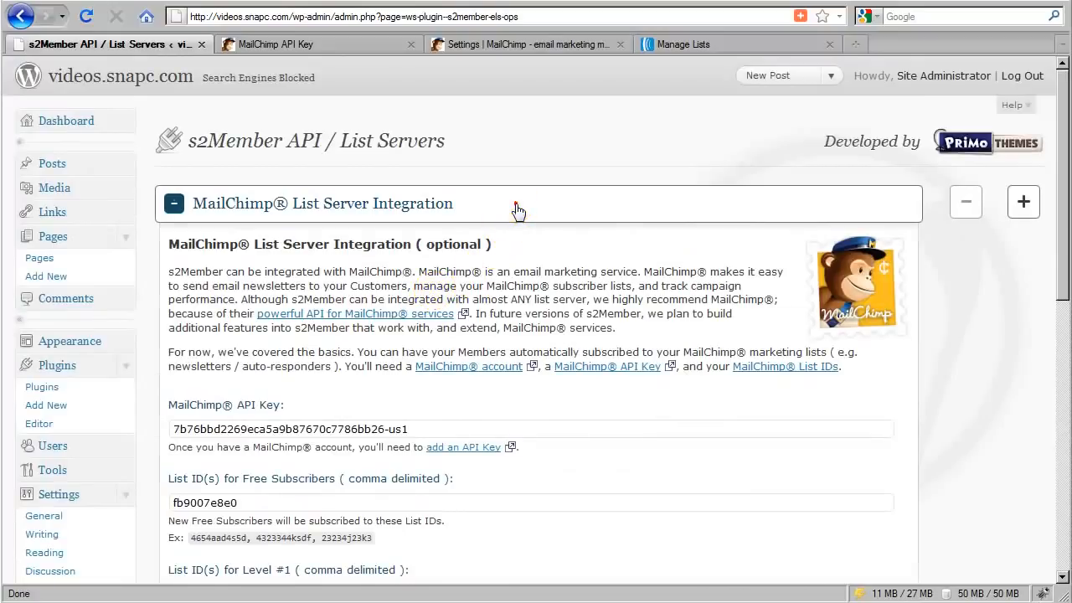
click(517, 211)
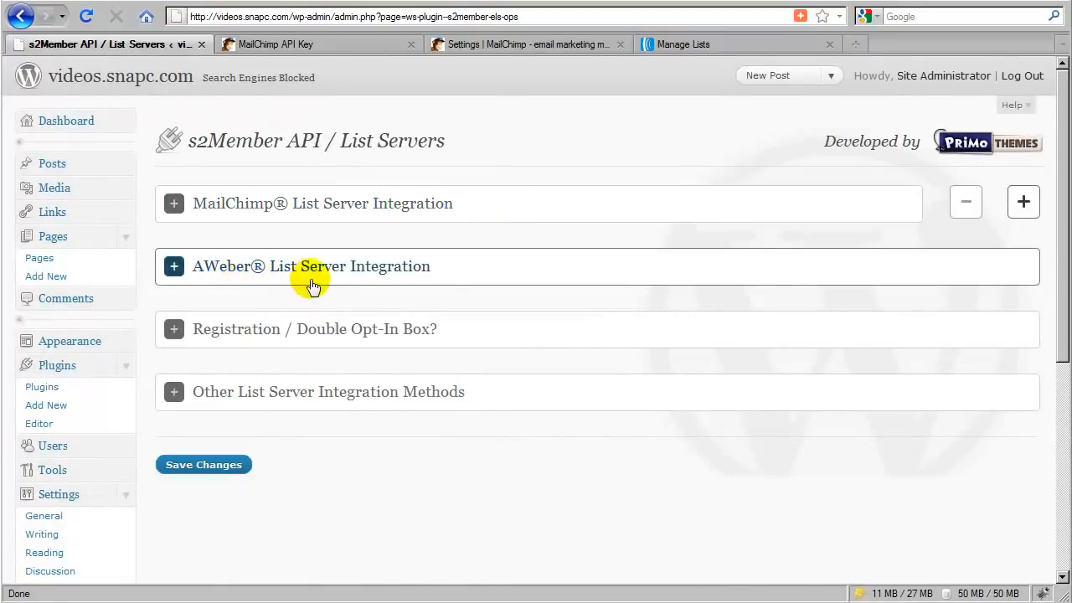
click(452, 270)
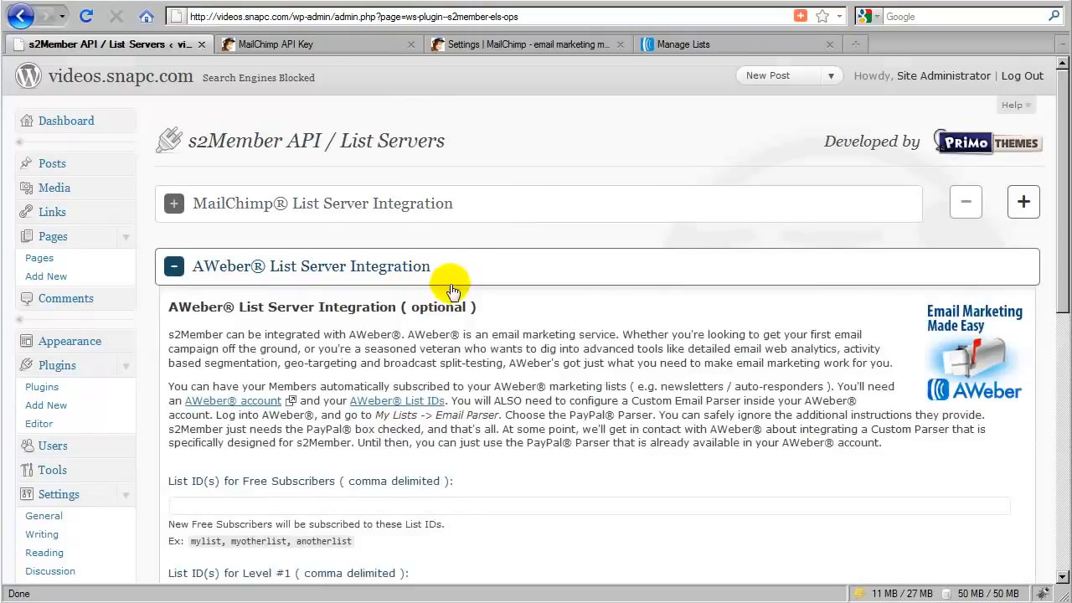
scroll(450, 285, down, 4)
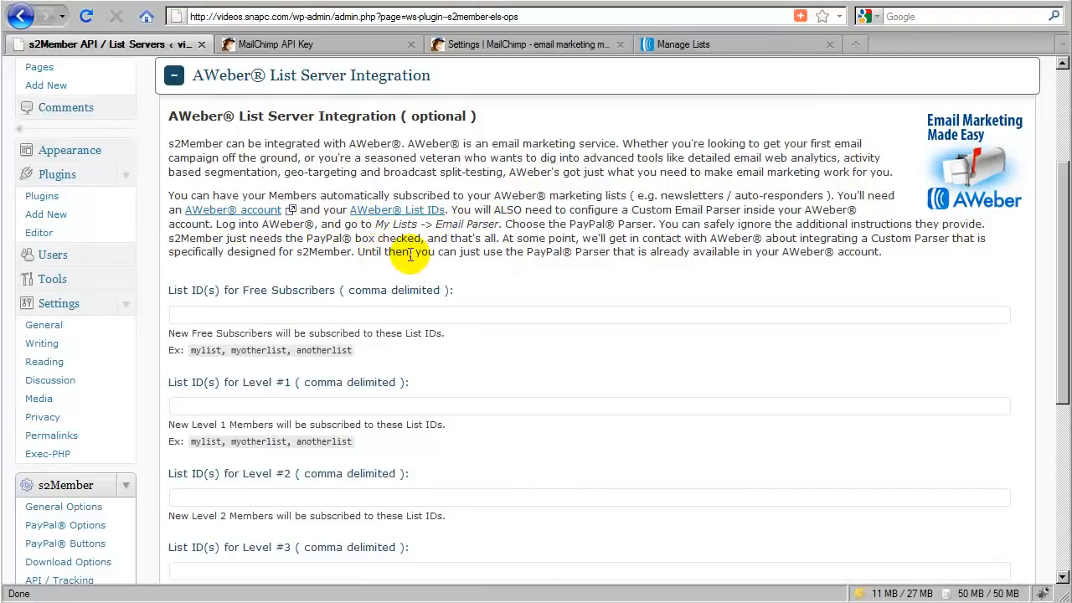
scroll(392, 255, down, 2)
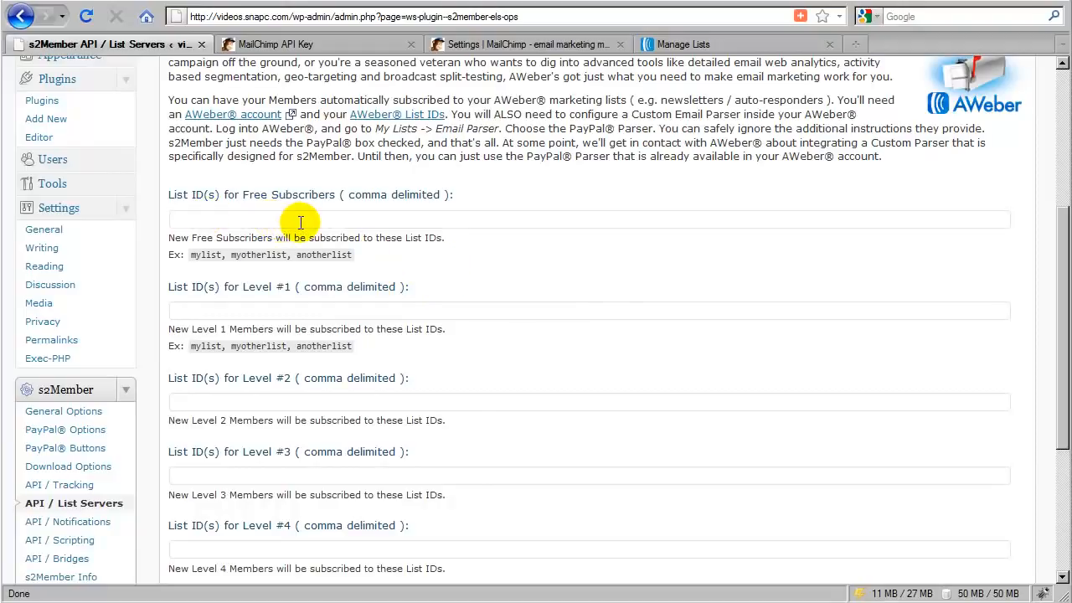
- Switch to AWeber's Manage Lists page and show the options available for My Lists
click(677, 45)
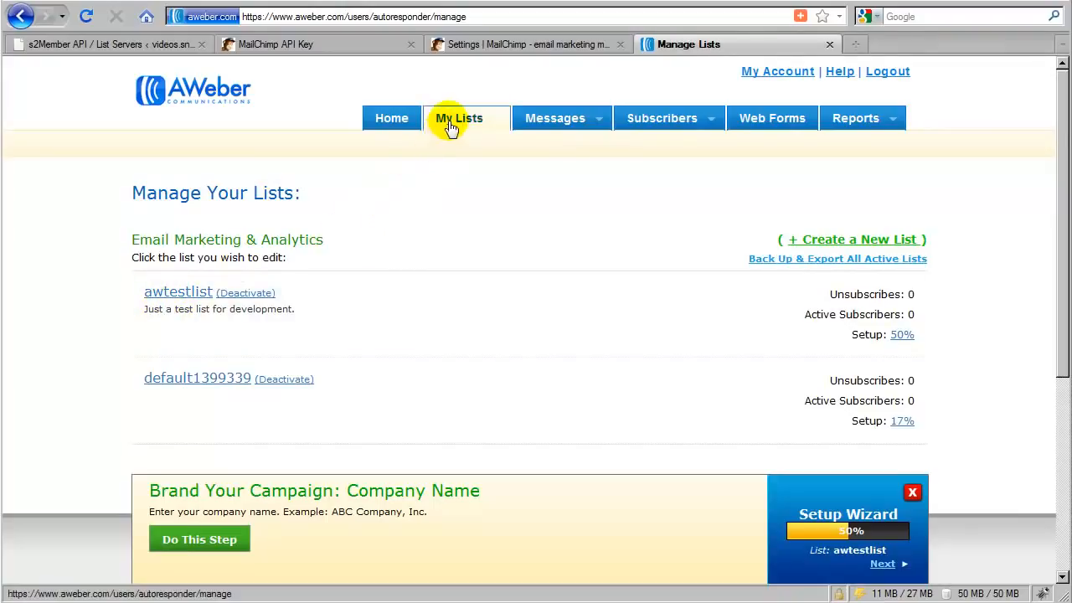
mouse_move(449, 124)
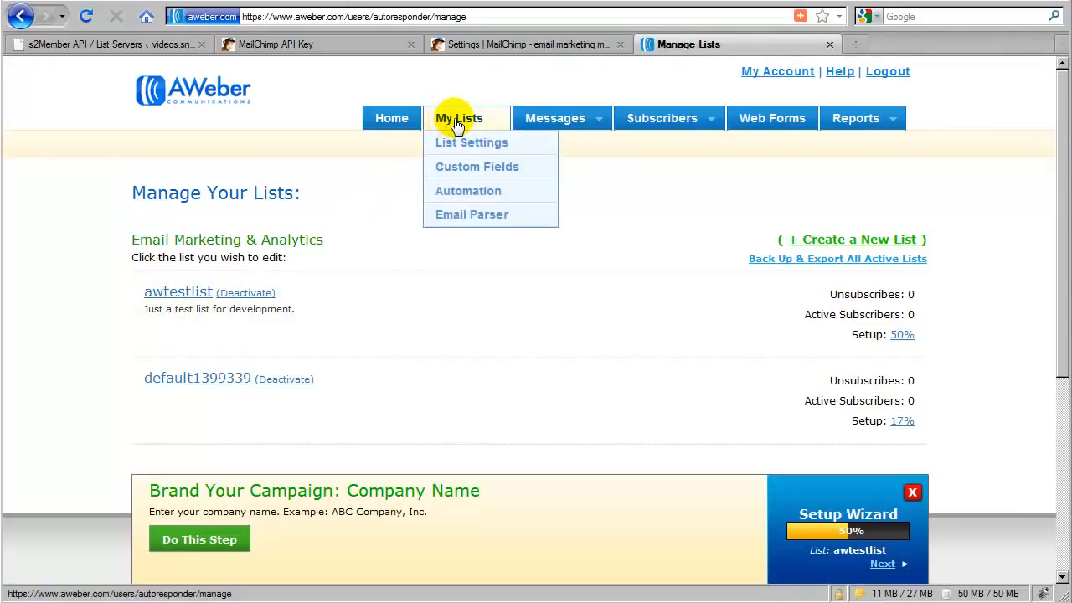